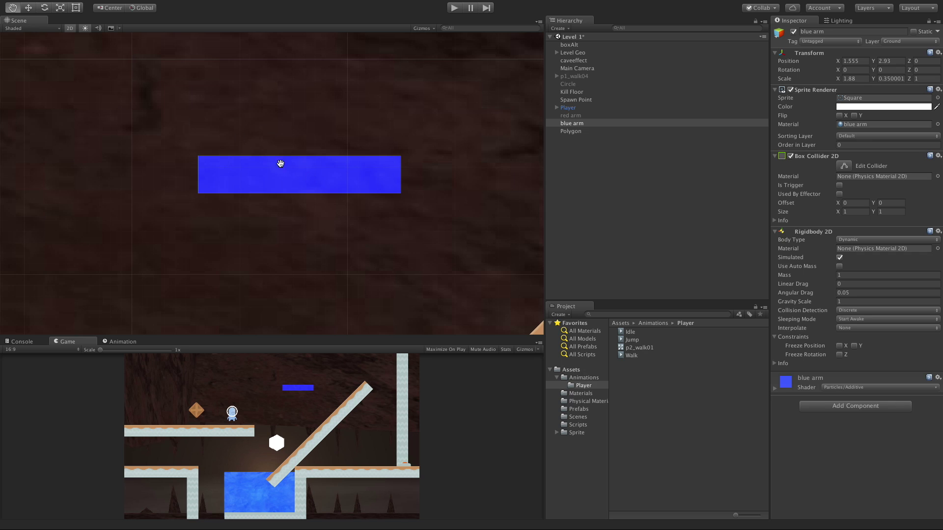
Add a Target Joint 2D component to the blue arm object.
{"action": "left_click", "coordinate": [852, 407]}
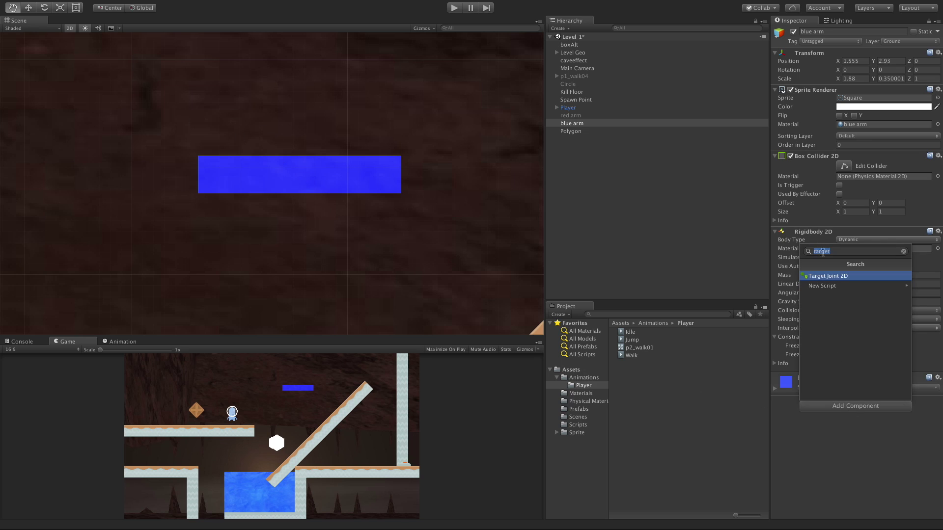
{"action": "left_click", "coordinate": [841, 276]}
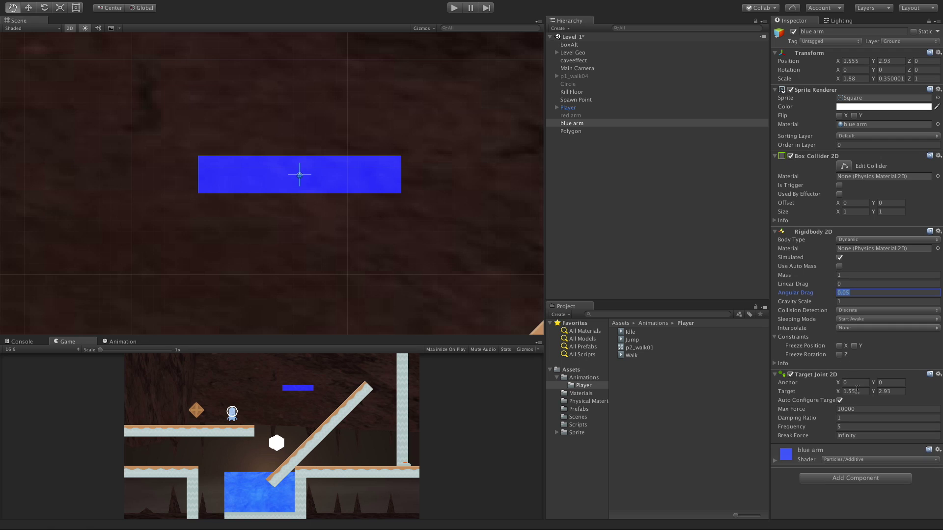
Play-test the level, jumping the player into and onto the blue arm to examine how the target joint behaves.
{"action": "left_click", "coordinate": [455, 7]}
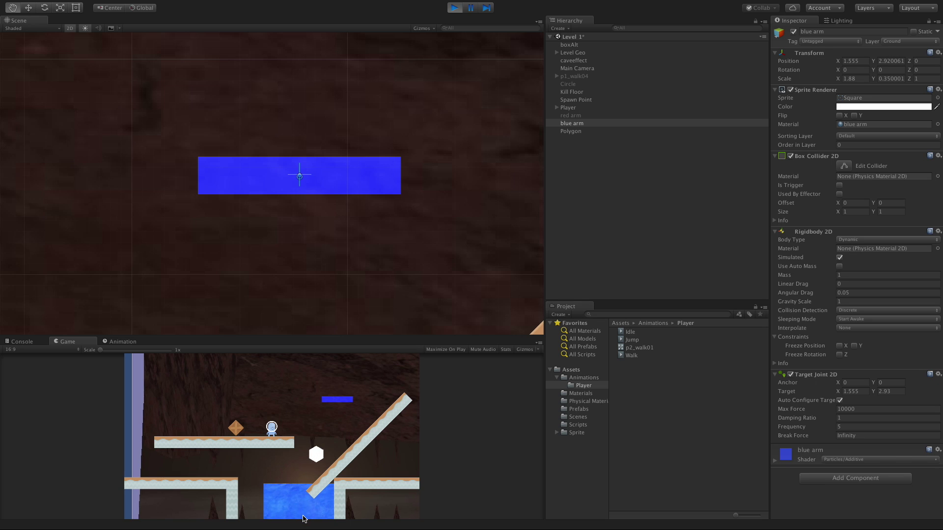
{"action": "key", "text": "d"}
{"action": "key", "text": "space"}
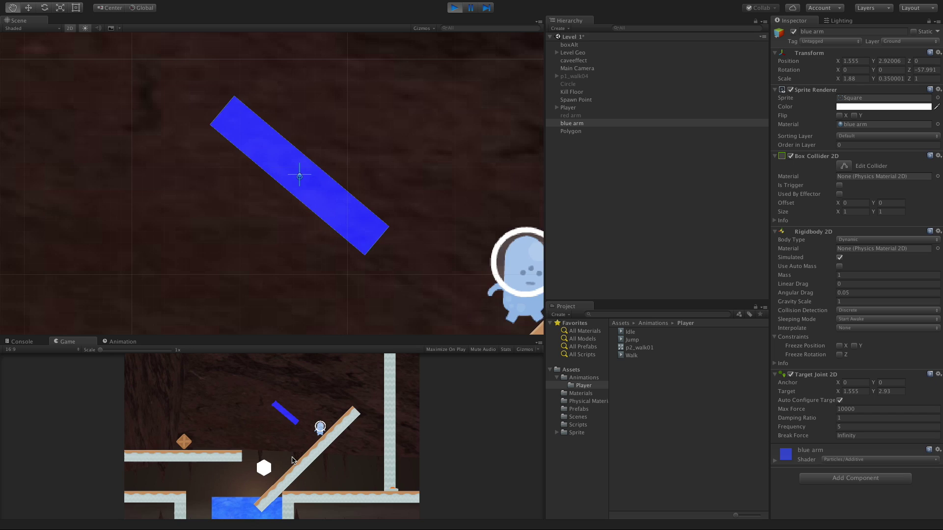
{"action": "key", "text": "space"}
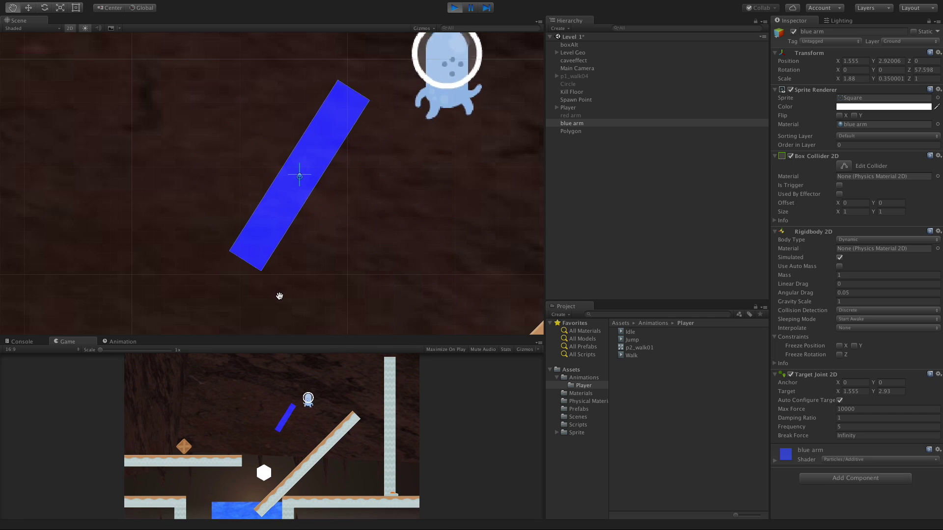
{"action": "key", "text": "a"}
{"action": "key", "text": "d"}
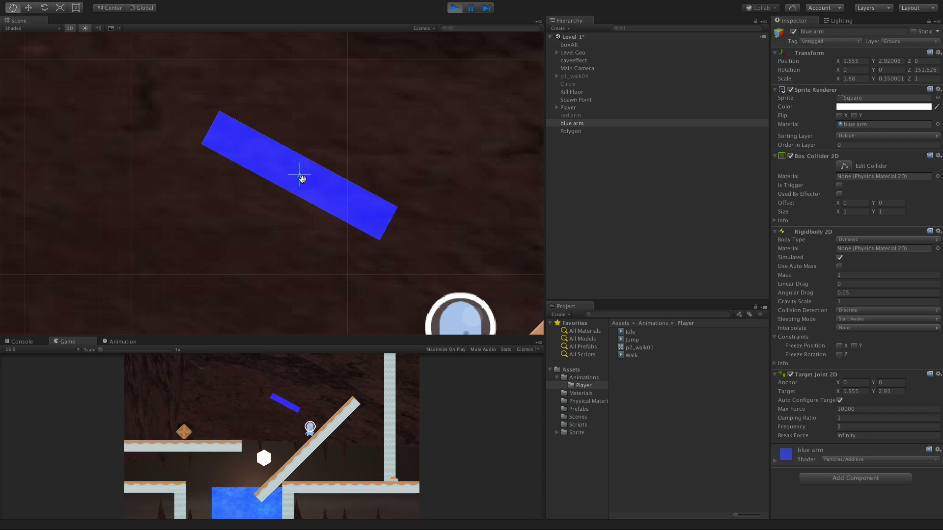
{"action": "key", "text": "d"}
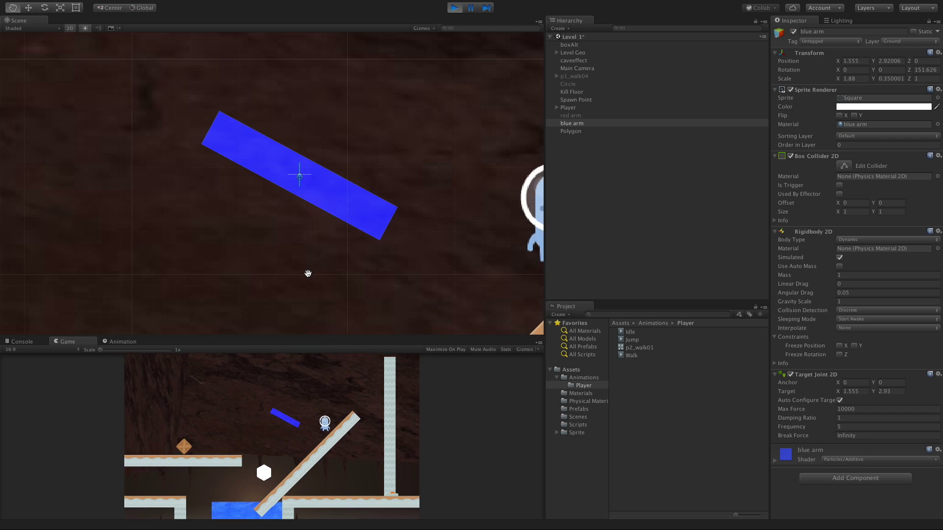
{"action": "key", "text": "a"}
{"action": "key", "text": "d"}
{"action": "key", "text": "space"}
{"action": "key", "text": "a"}
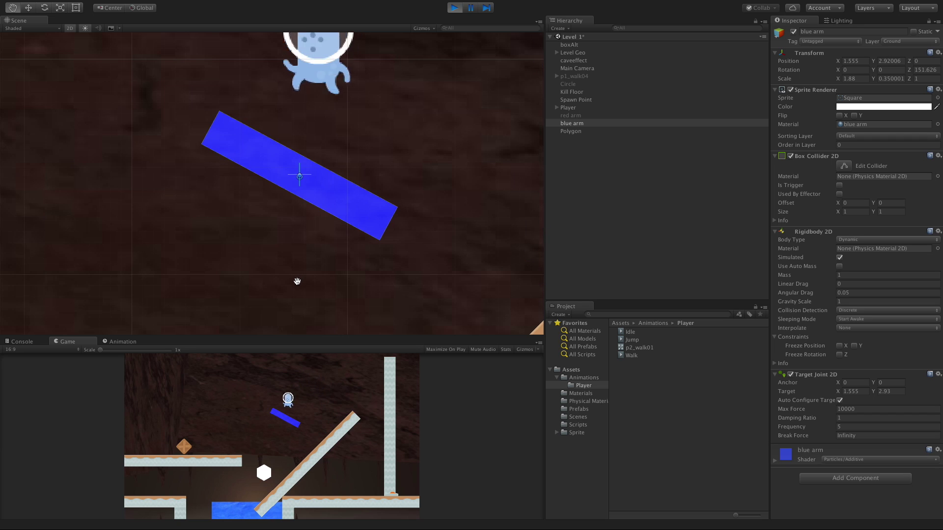
{"action": "key", "text": "d"}
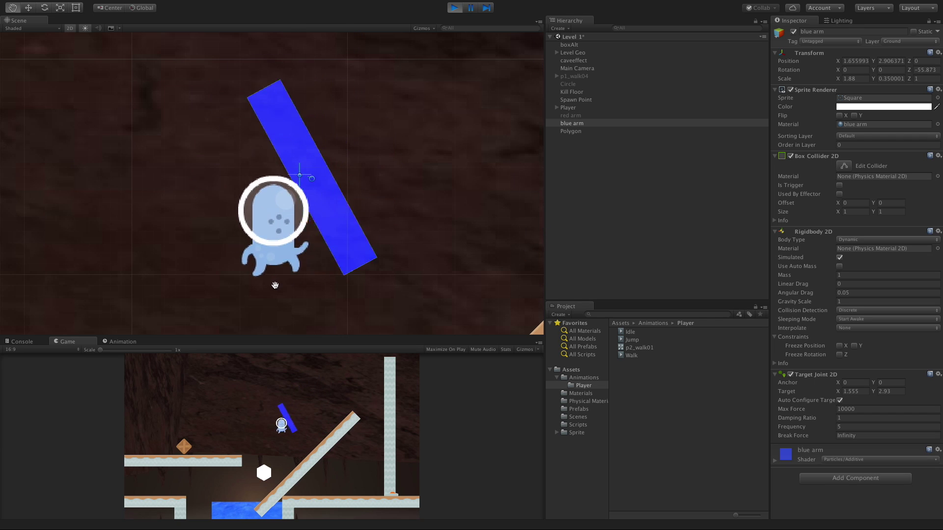
{"action": "left_click", "coordinate": [455, 9]}
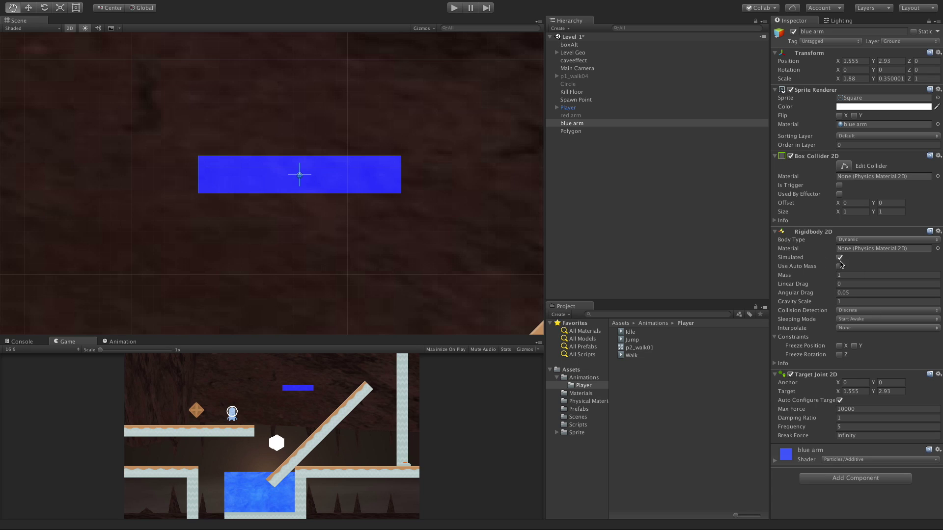
Set the blue arm's Rigidbody 2D Angular Drag to 10 and play-test how it rotates.
{"action": "left_click", "coordinate": [856, 293]}
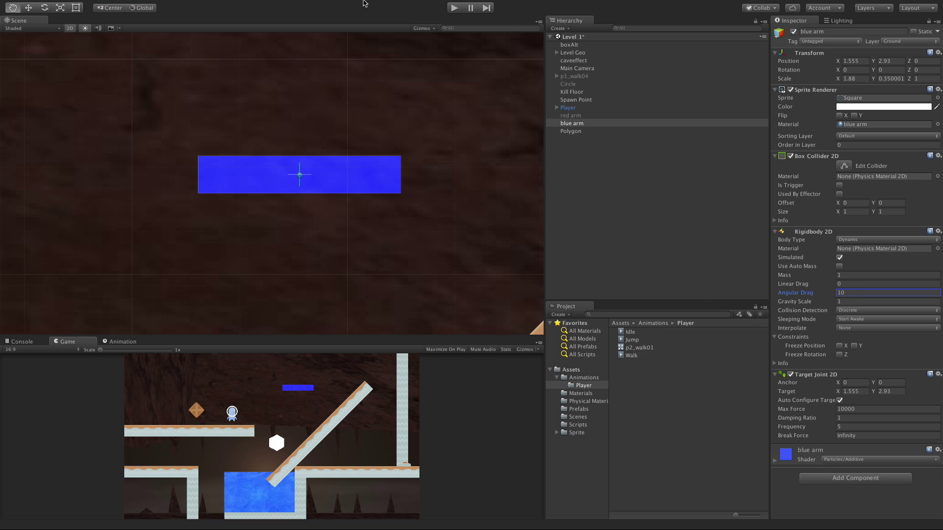
{"action": "left_click", "coordinate": [459, 8]}
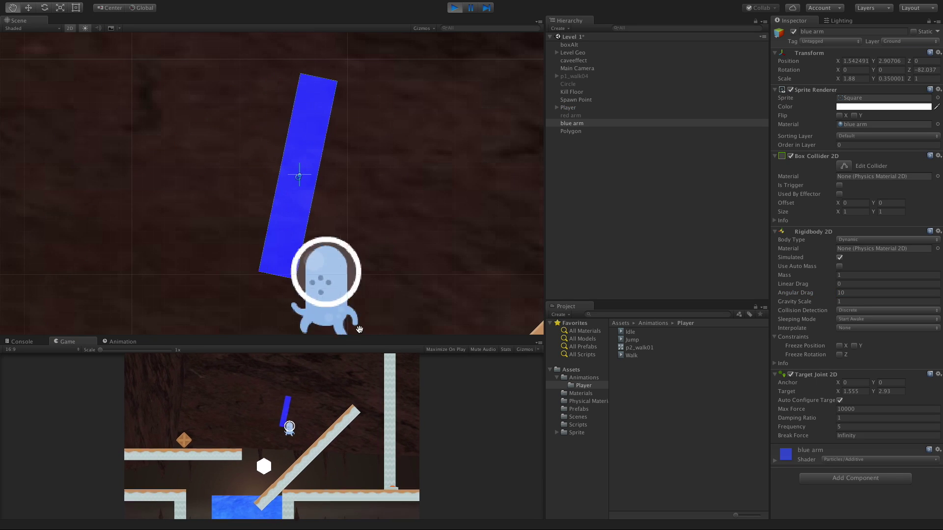
{"action": "left_click", "coordinate": [454, 8]}
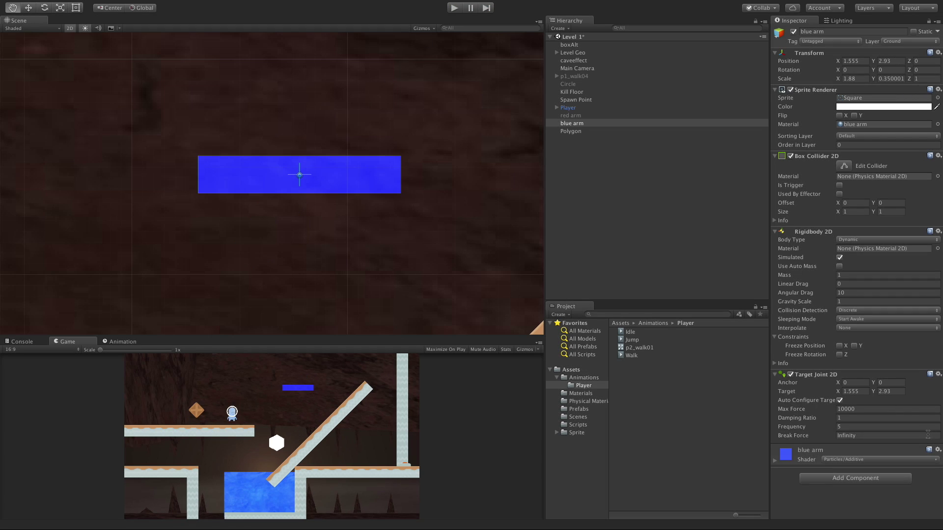
Set the blue arm's Angular Drag to 1000 and play-test it by repeatedly jumping the player onto the arm.
{"action": "left_click", "coordinate": [855, 295]}
{"action": "left_click", "coordinate": [455, 7]}
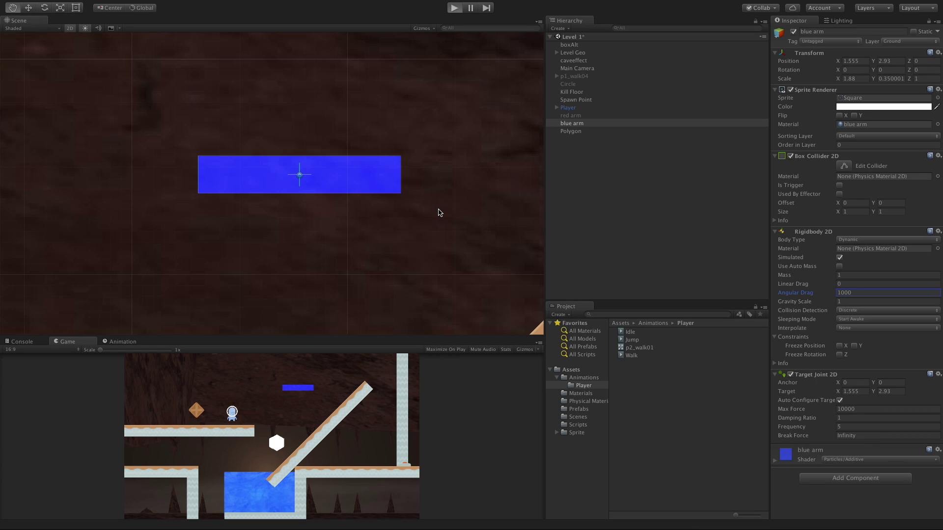
{"action": "key", "text": "d"}
{"action": "key", "text": "space"}
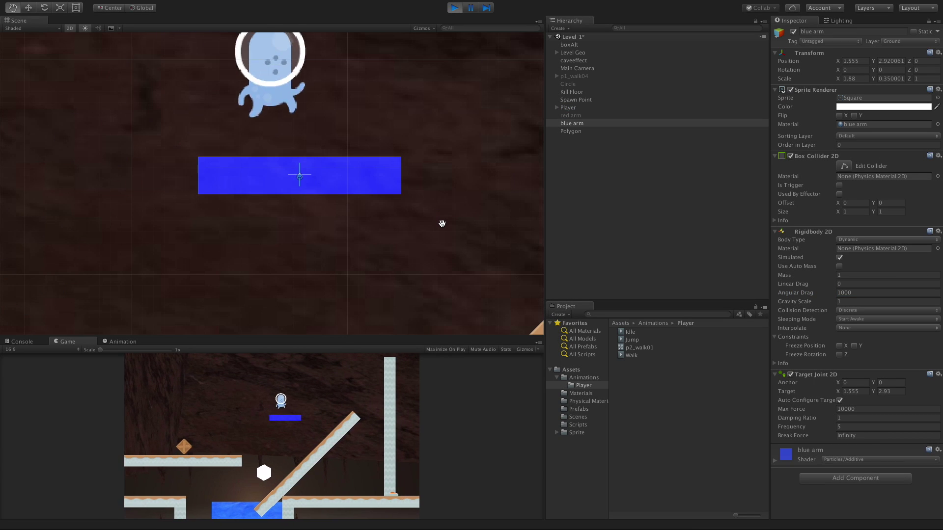
{"action": "key", "text": "a"}
{"action": "key", "text": "d"}
{"action": "key", "text": "a"}
{"action": "key", "text": "space"}
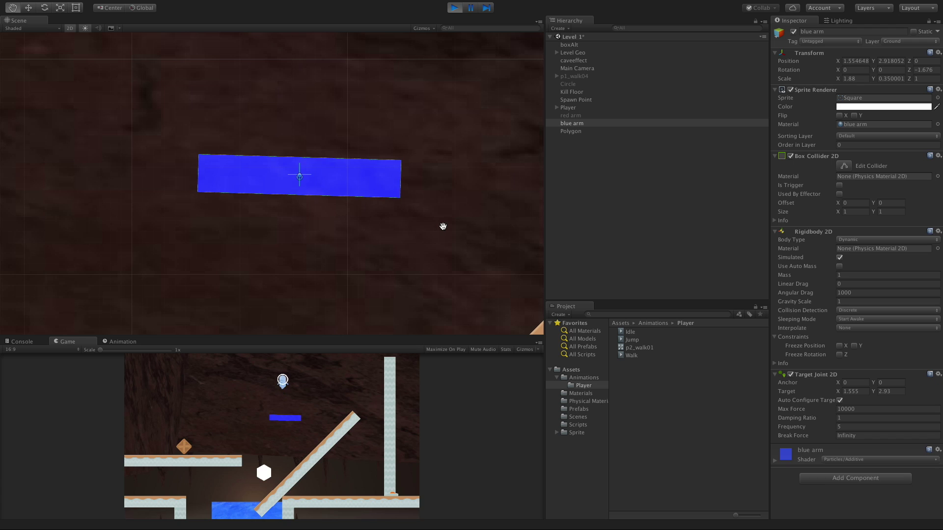
{"action": "key", "text": "space"}
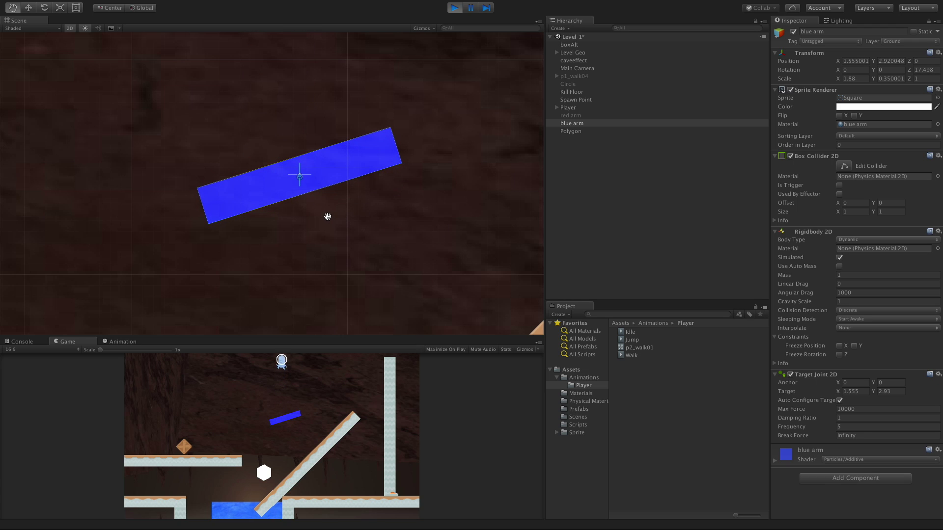
{"action": "key", "text": "space"}
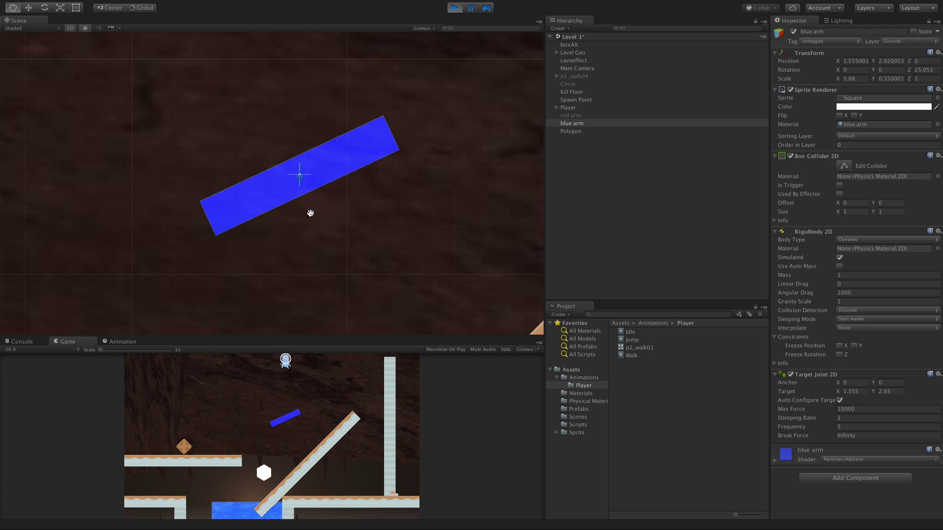
{"action": "key", "text": "space"}
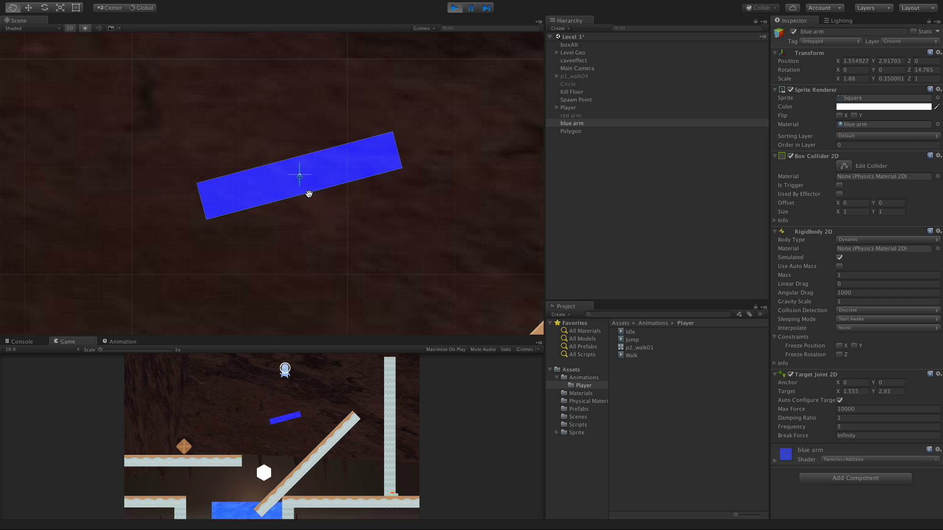
{"action": "key", "text": "Left"}
{"action": "key", "text": "Right"}
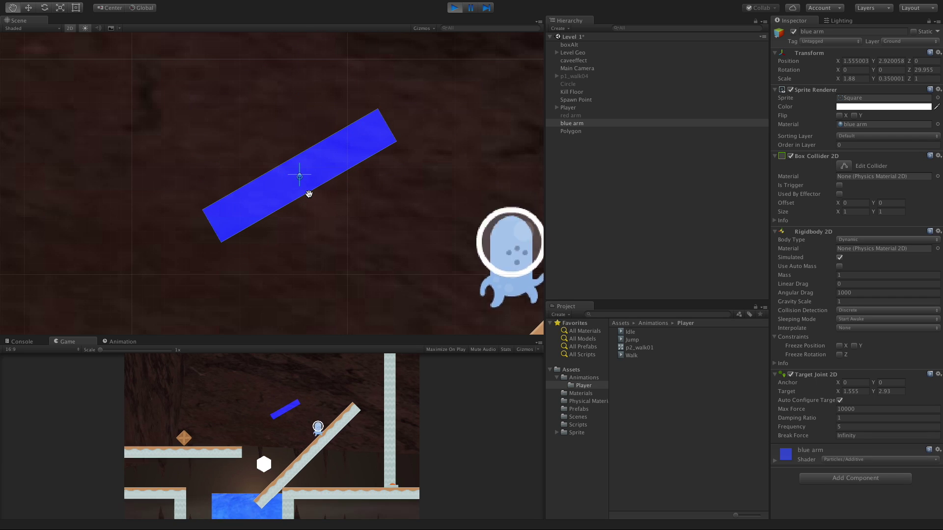
{"action": "key", "text": "Left"}
{"action": "key", "text": "space"}
{"action": "key", "text": "Right"}
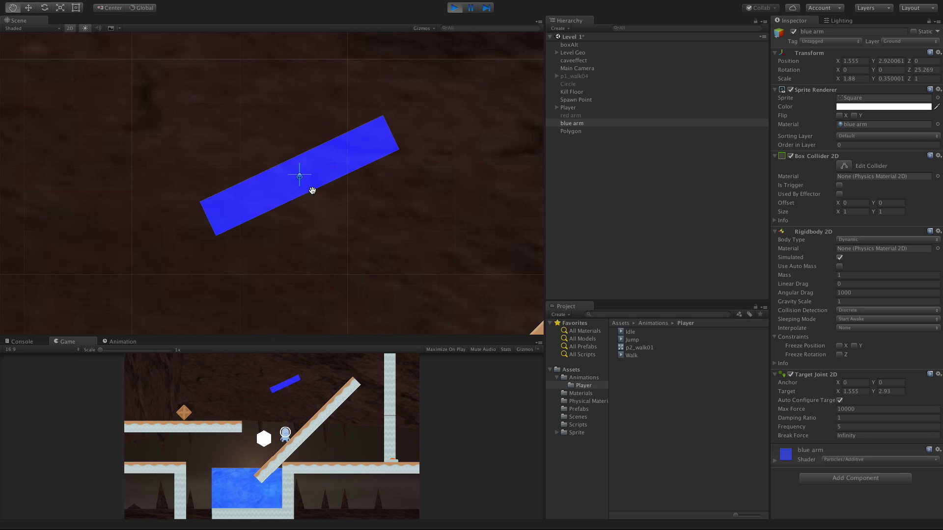
{"action": "left_click", "coordinate": [452, 10]}
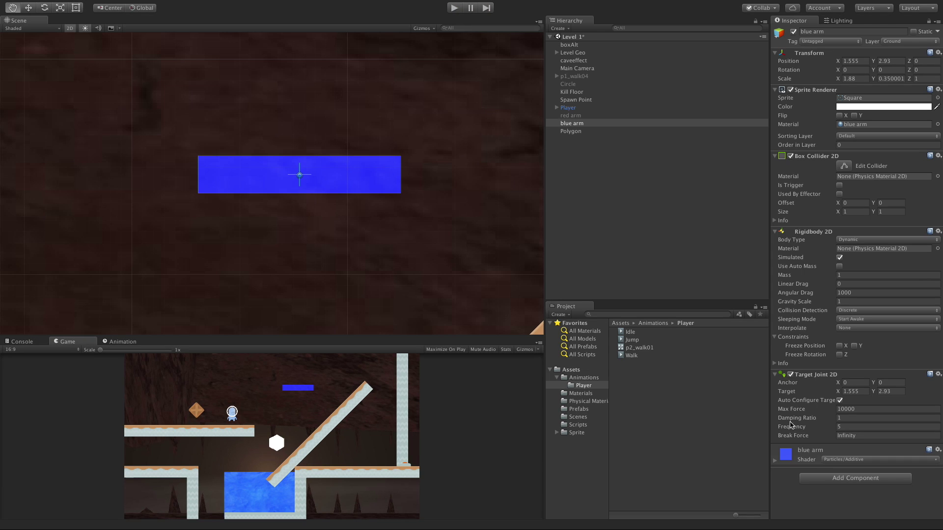
Try to change the Target Joint 2D's target X while Auto Configure Target is enabled.
{"action": "scroll", "coordinate": [326, 177], "scroll_direction": "up", "scroll_amount": 10}
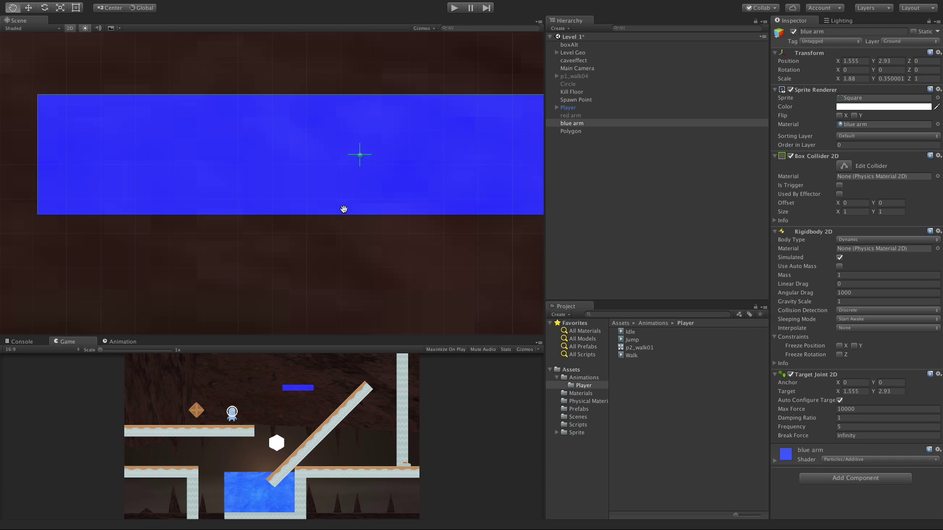
{"action": "scroll", "coordinate": [282, 221], "scroll_direction": "up", "scroll_amount": 5}
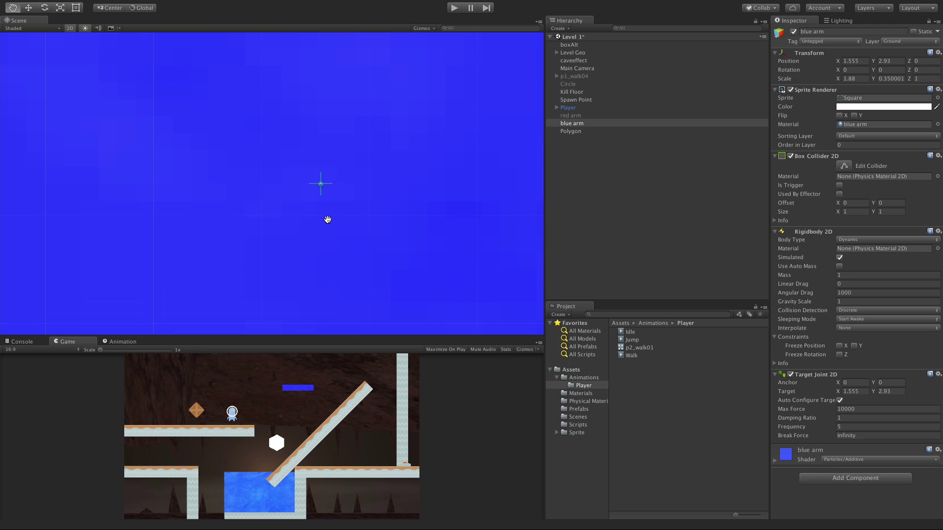
{"action": "scroll", "coordinate": [333, 216], "scroll_direction": "down", "scroll_amount": 5}
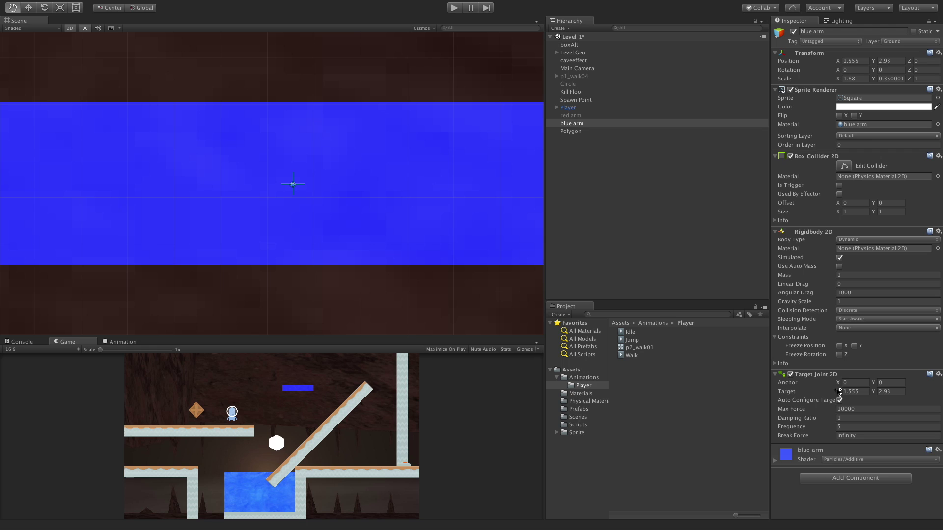
{"action": "mouse_move", "coordinate": [838, 391]}
{"action": "left_mouse_down"}
{"action": "mouse_move", "coordinate": [799, 387]}
{"action": "mouse_move", "coordinate": [834, 382]}
{"action": "mouse_move", "coordinate": [826, 389]}
{"action": "left_mouse_up"}
{"action": "scroll", "coordinate": [292, 211], "scroll_direction": "down", "scroll_amount": 5}
{"action": "left_click_drag", "start_coordinate": [838, 391], "coordinate": [840, 397]}
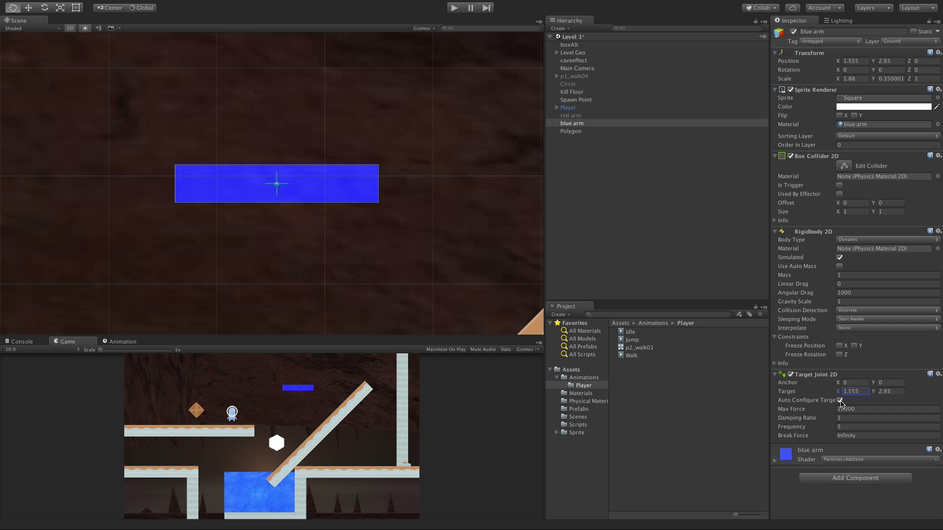
Disable Auto Configure Target and move the joint's target down-left of the blue arm, to about X 0.24, Y 2.14.
{"action": "left_click", "coordinate": [840, 401]}
{"action": "left_click", "coordinate": [839, 392]}
{"action": "left_click_drag", "start_coordinate": [840, 393], "coordinate": [810, 380]}
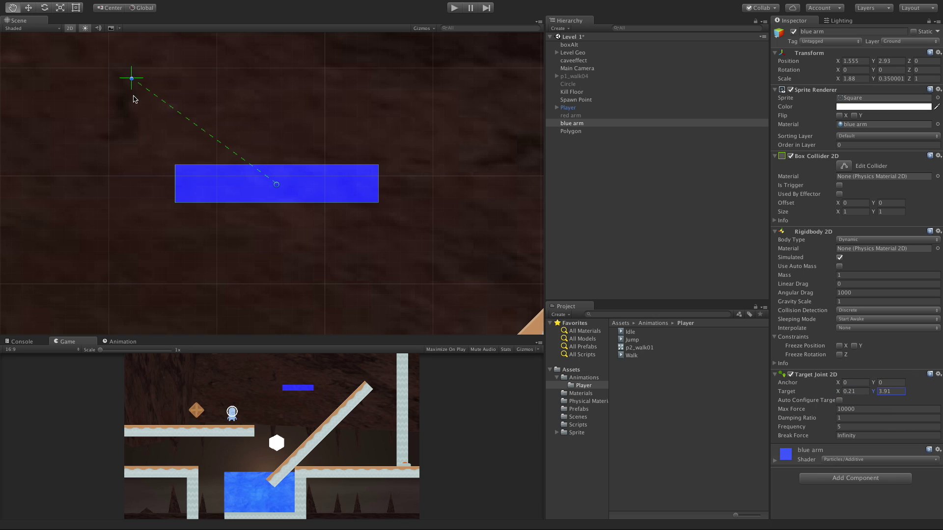
{"action": "left_click_drag", "start_coordinate": [131, 80], "coordinate": [135, 270]}
Move the joint's anchor to the blue arm's bottom edge, at about X 0, Y -0.47.
{"action": "left_click", "coordinate": [873, 382]}
{"action": "left_click_drag", "start_coordinate": [875, 382], "coordinate": [587, 270]}
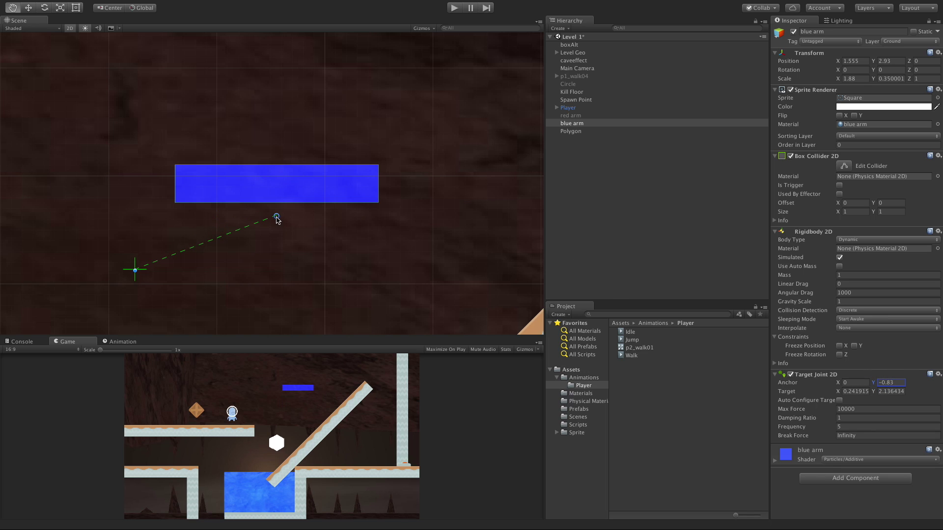
{"action": "left_click_drag", "start_coordinate": [277, 219], "coordinate": [278, 207]}
Play-test the level with the player landing on the blue arm to examine the offset anchor and target.
{"action": "left_click", "coordinate": [454, 9]}
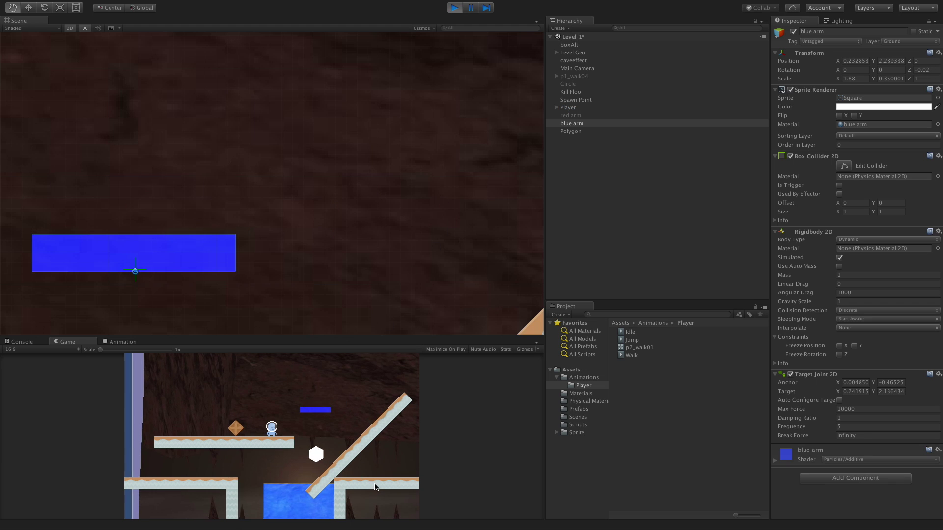
{"action": "left_click", "coordinate": [375, 486]}
{"action": "key", "text": "d"}
{"action": "key", "text": "space"}
{"action": "key", "text": "a"}
{"action": "key", "text": "Left"}
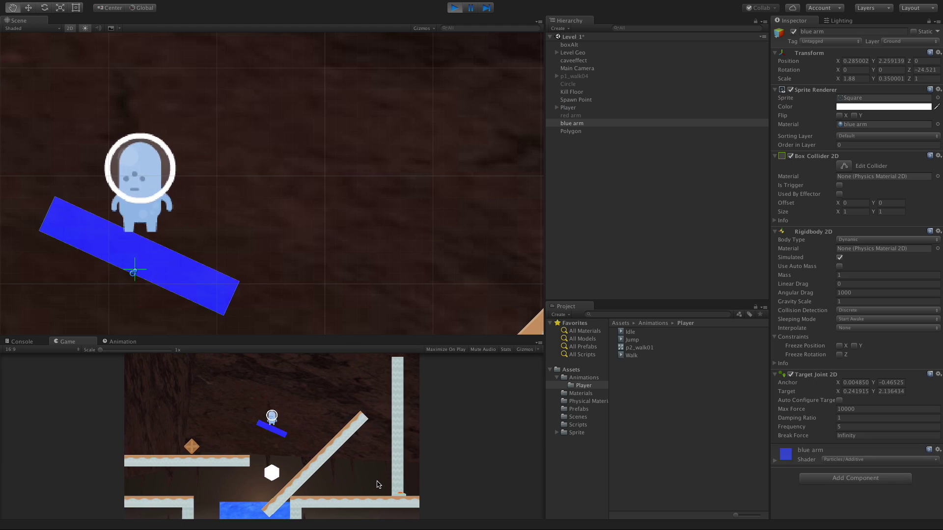
{"action": "key", "text": "space"}
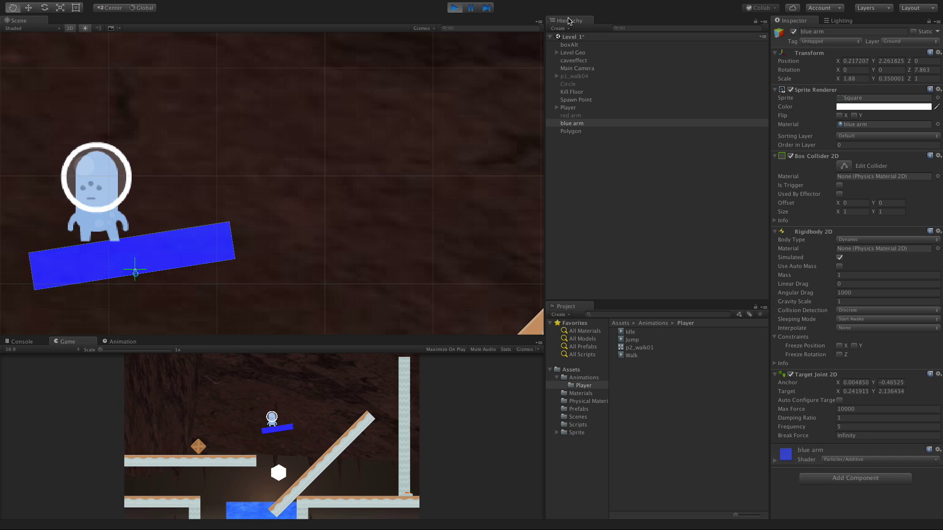
{"action": "left_click", "coordinate": [455, 8]}
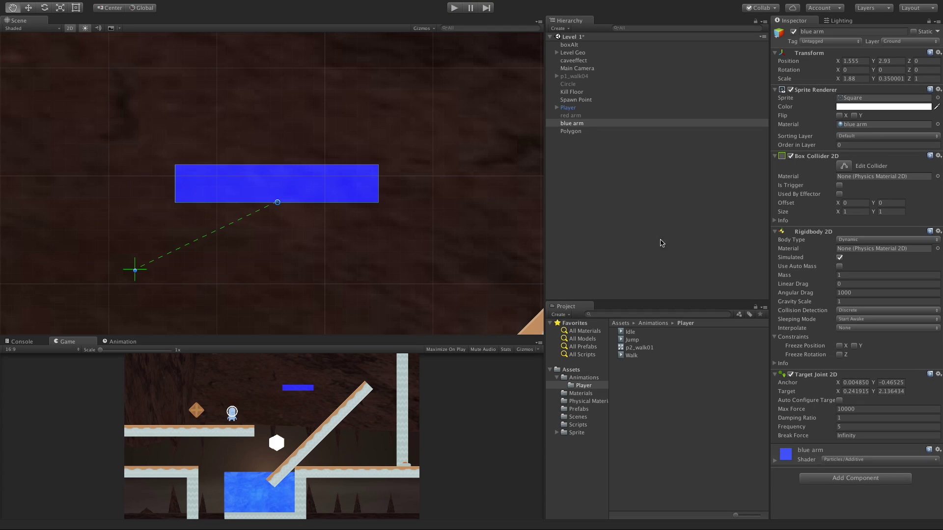
Freeze the blue arm's Z rotation in the Rigidbody 2D constraints and play-test it with the player.
{"action": "left_click", "coordinate": [840, 350]}
{"action": "left_click", "coordinate": [839, 355]}
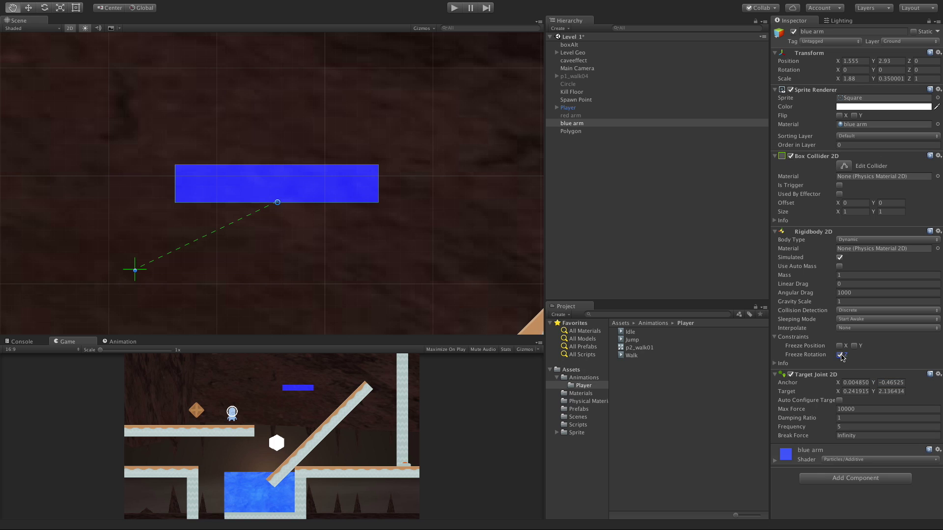
{"action": "left_click", "coordinate": [458, 9]}
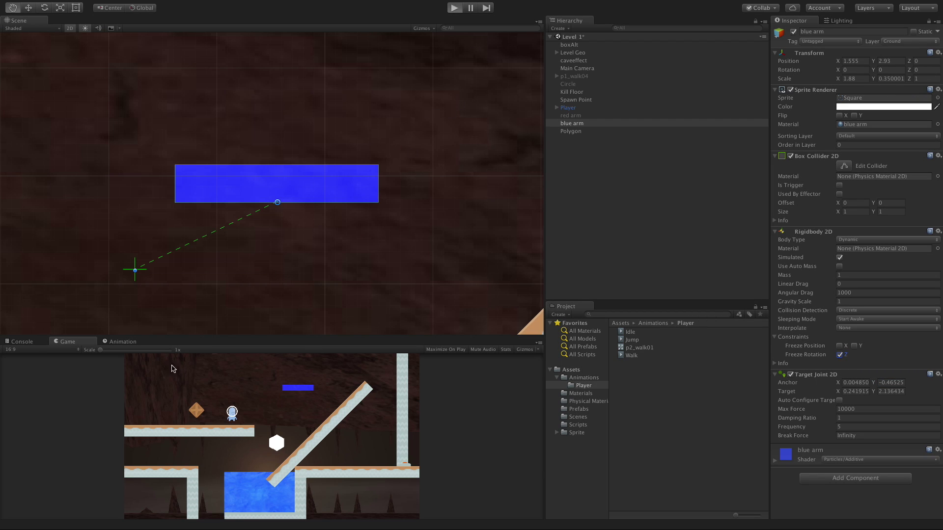
{"action": "left_click", "coordinate": [456, 8]}
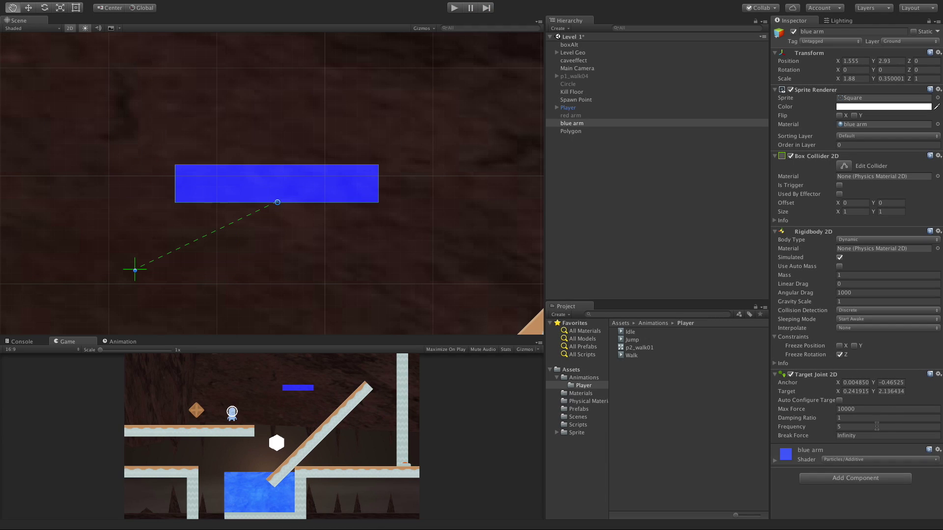
Re-enable Auto Configure Target and reset the joint's anchor to X 0, Y 0.
{"action": "left_click", "coordinate": [839, 400]}
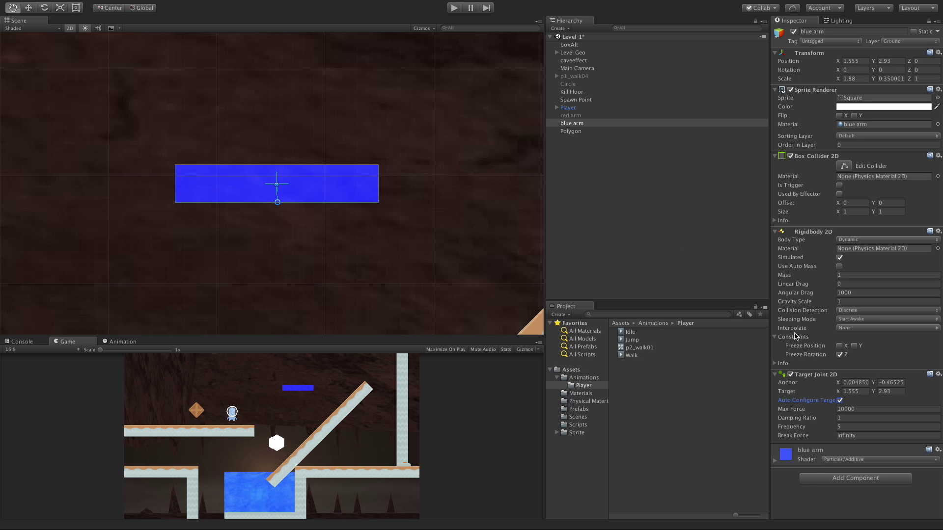
{"action": "left_click", "coordinate": [851, 383]}
{"action": "type", "text": "0"}
{"action": "key", "text": "Tab"}
{"action": "type", "text": "0"}
{"action": "key", "text": "Tab"}
Set the Target Joint 2D's Max Force to 30 and play-test the blue arm with the player on it.
{"action": "left_click", "coordinate": [845, 406]}
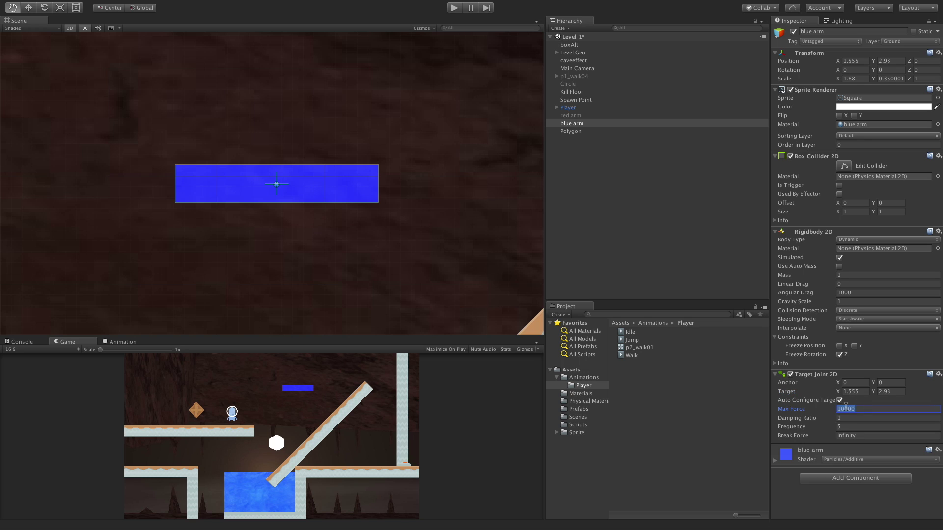
{"action": "type", "text": "30"}
{"action": "left_click", "coordinate": [455, 8]}
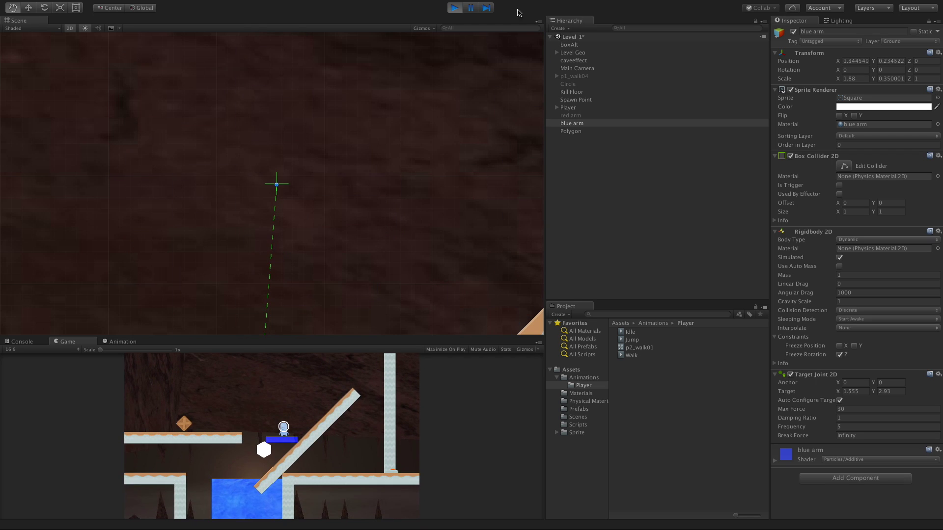
{"action": "left_click", "coordinate": [454, 8]}
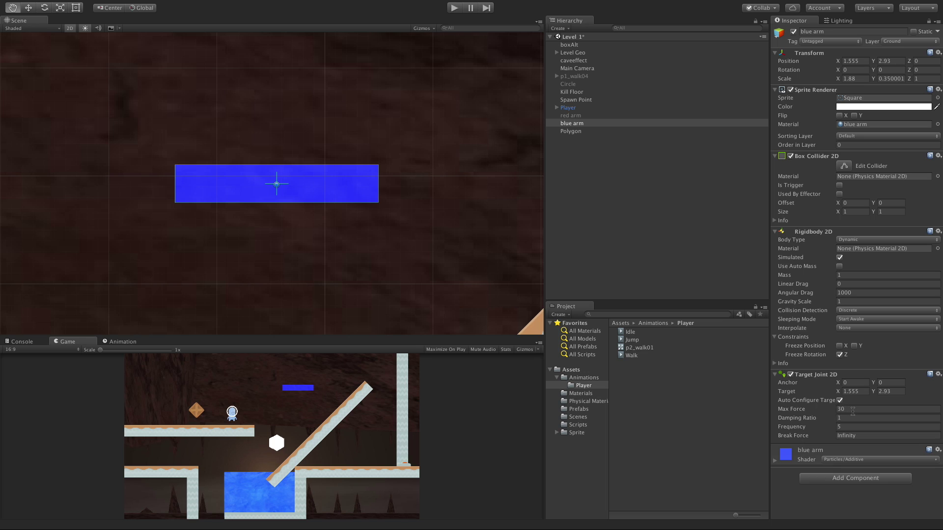
Set the joint's Max Force to 70 and play-test it with the player jumping on the blue arm.
{"action": "left_click", "coordinate": [852, 409]}
{"action": "left_click", "coordinate": [454, 7]}
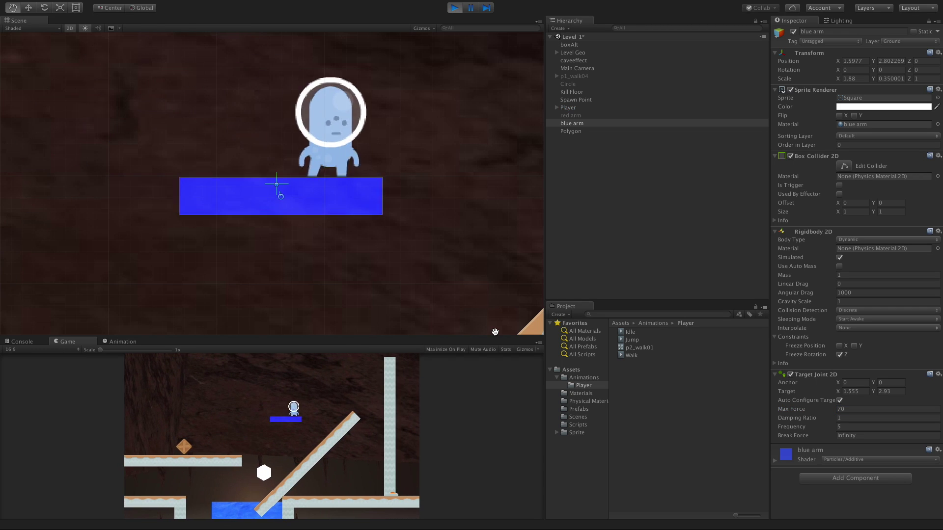
{"action": "key", "text": "Left"}
{"action": "key", "text": "space"}
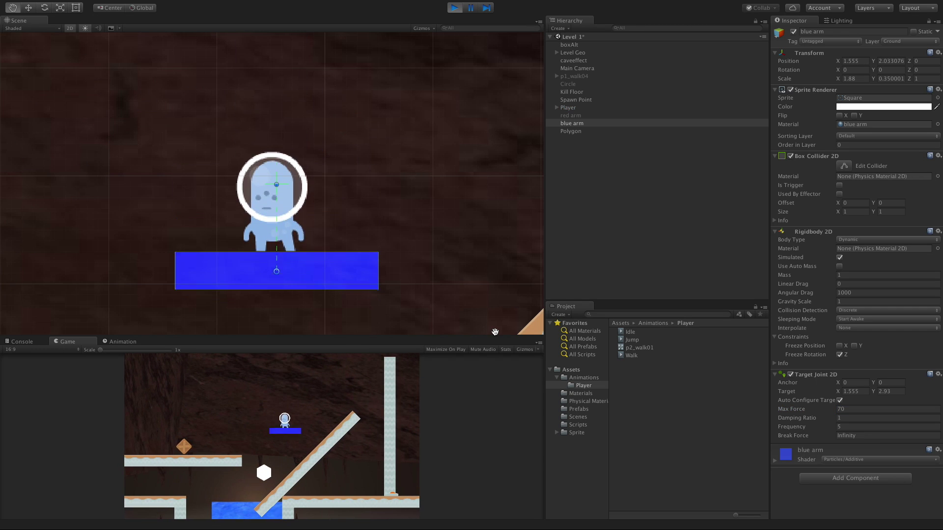
{"action": "key", "text": "space"}
{"action": "key", "text": "Left"}
{"action": "key", "text": "space"}
{"action": "key", "text": "Right"}
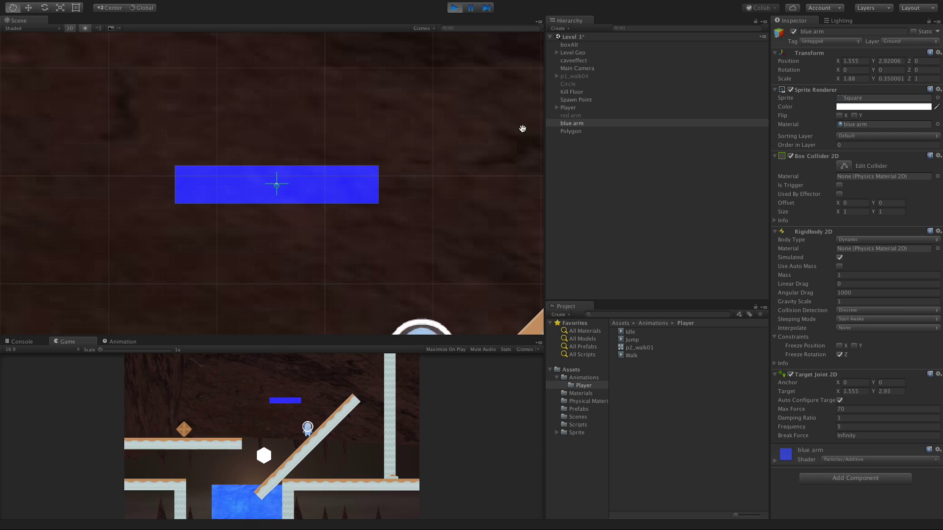
{"action": "key", "text": "super+p"}
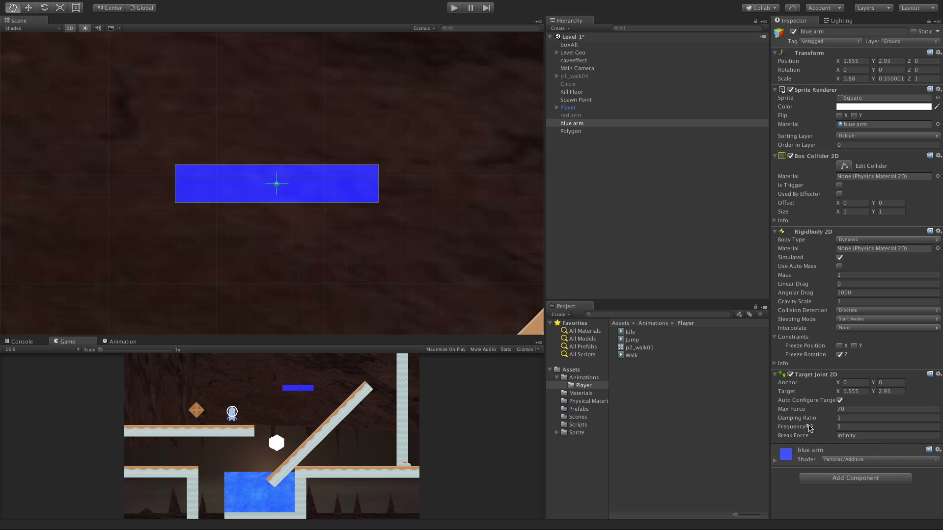
Set the joint's Frequency to 1 and play-test the blue arm's spring response with the player jumping on it.
{"action": "left_click", "coordinate": [857, 427]}
{"action": "left_click", "coordinate": [454, 8]}
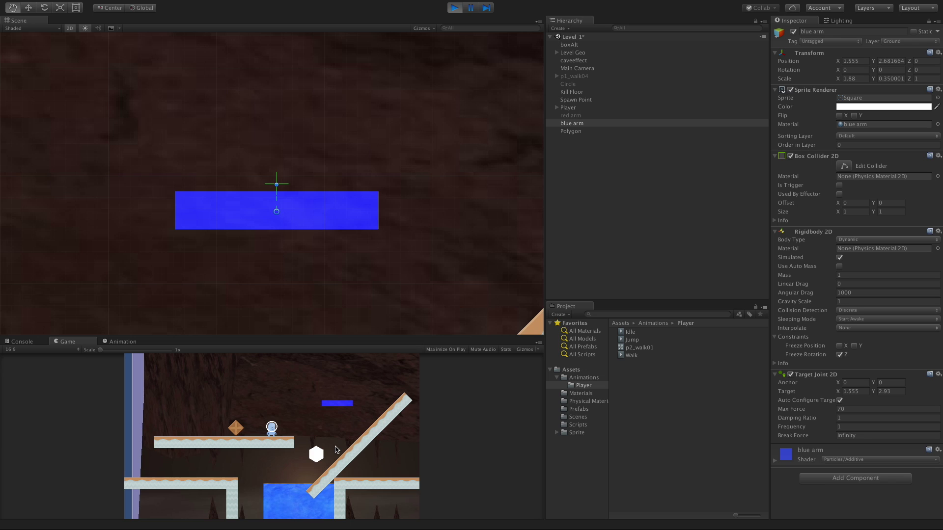
{"action": "key", "text": "d"}
{"action": "key", "text": "space"}
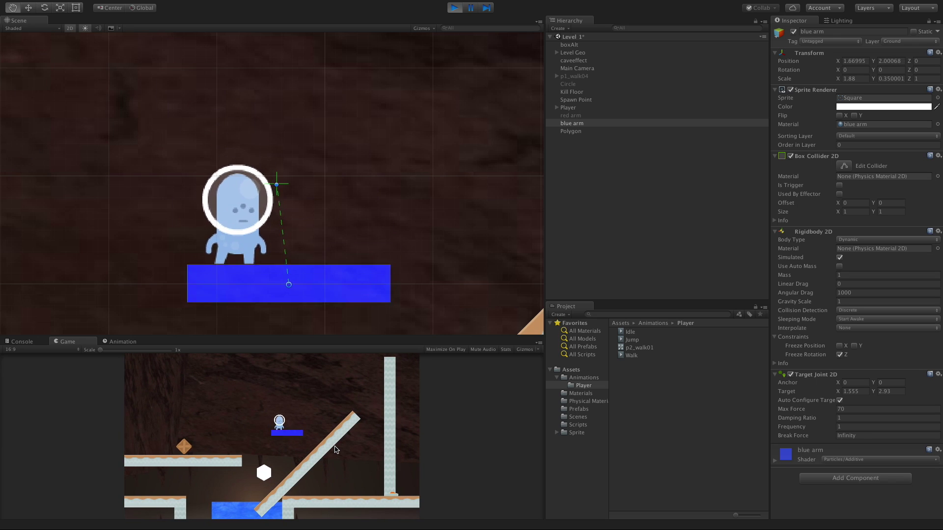
{"action": "key", "text": "d"}
{"action": "key", "text": "a"}
{"action": "key", "text": "space"}
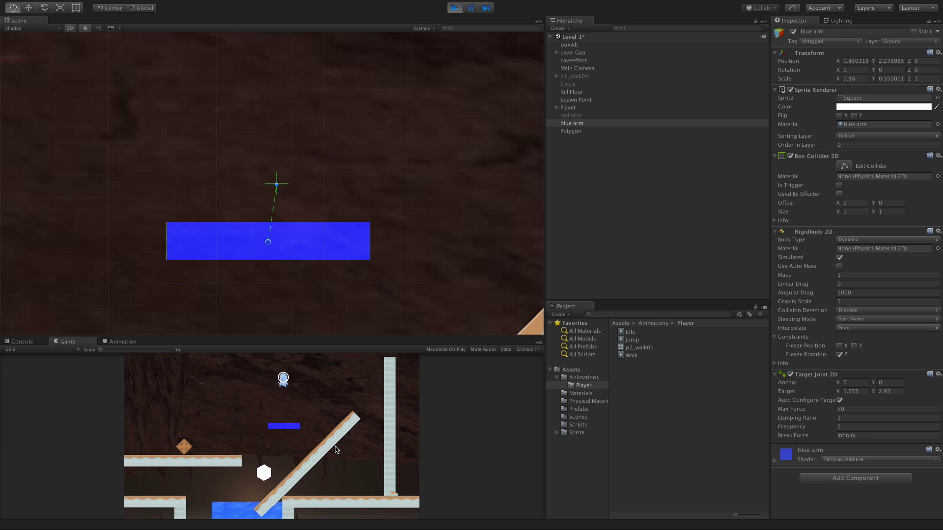
{"action": "key", "text": "space"}
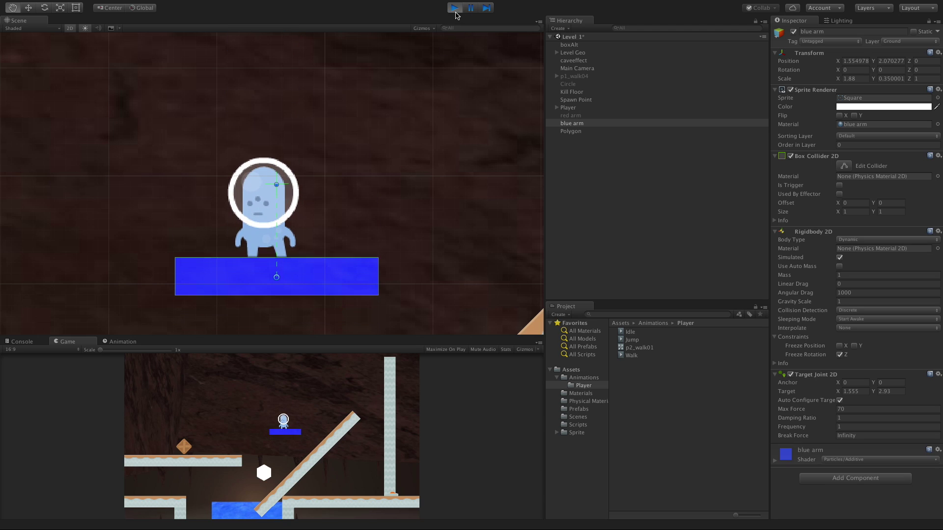
{"action": "left_click", "coordinate": [454, 8]}
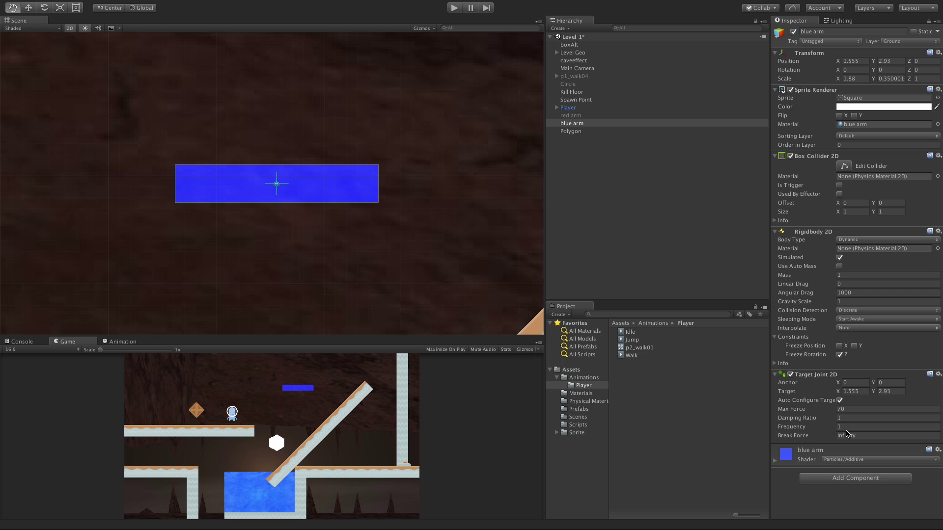
Set the joint's Frequency to 3 and play-test the level with repeated player jumps on the blue arm.
{"action": "left_click", "coordinate": [853, 410]}
{"action": "left_click", "coordinate": [855, 427]}
{"action": "left_click", "coordinate": [456, 8]}
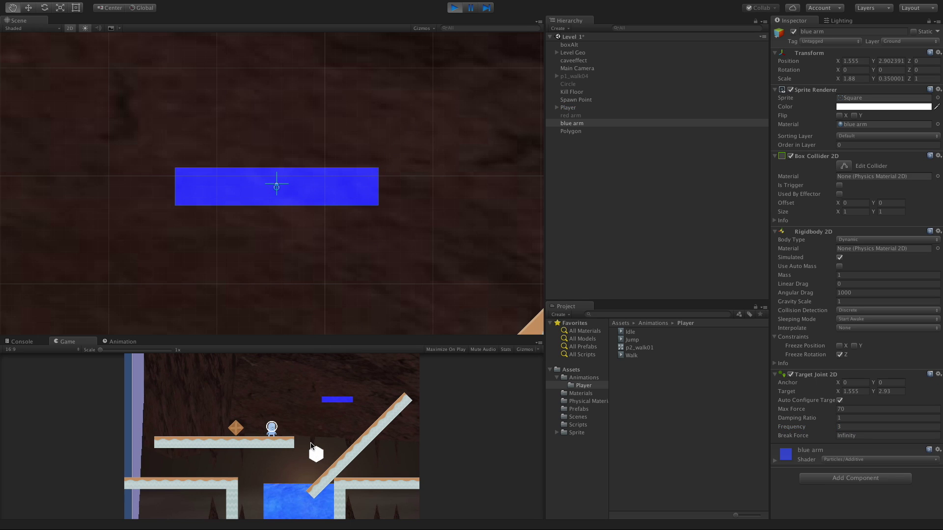
{"action": "key", "text": "d"}
{"action": "key", "text": "space"}
{"action": "key", "text": "space"}
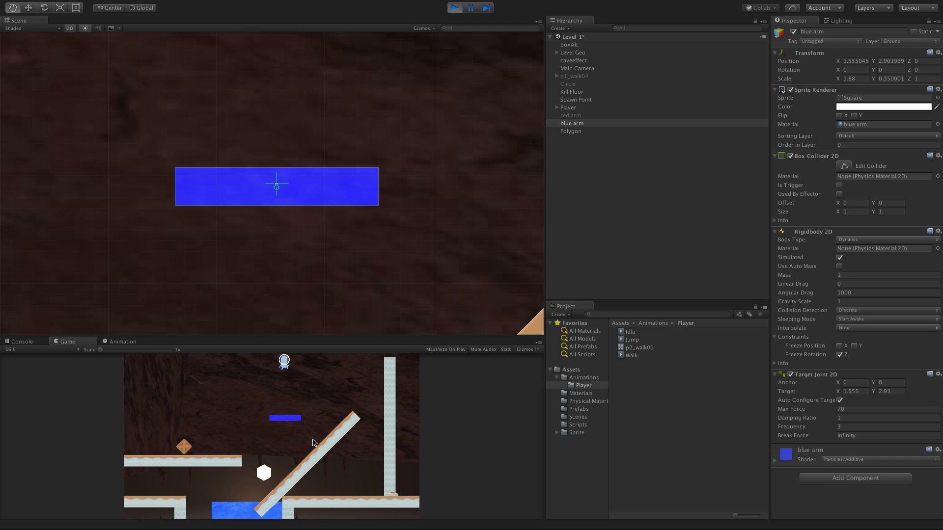
{"action": "key", "text": "space"}
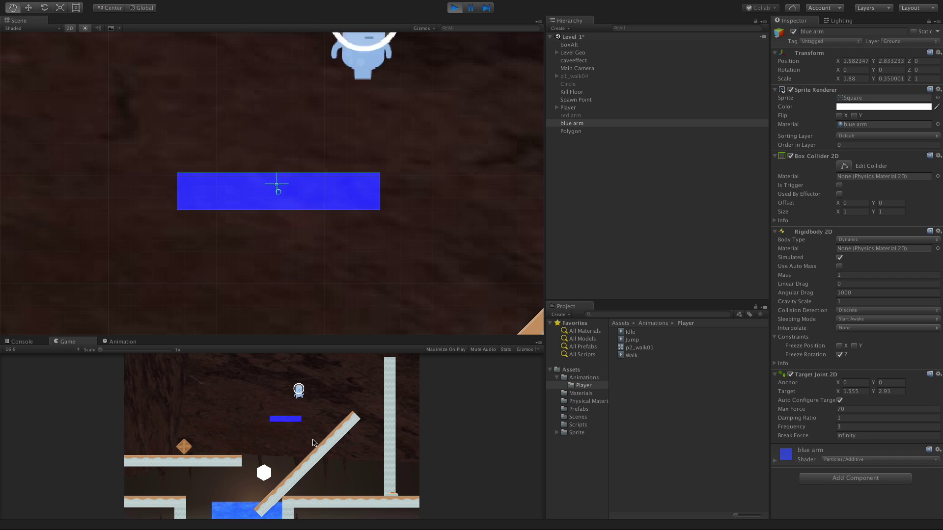
{"action": "key", "text": "space"}
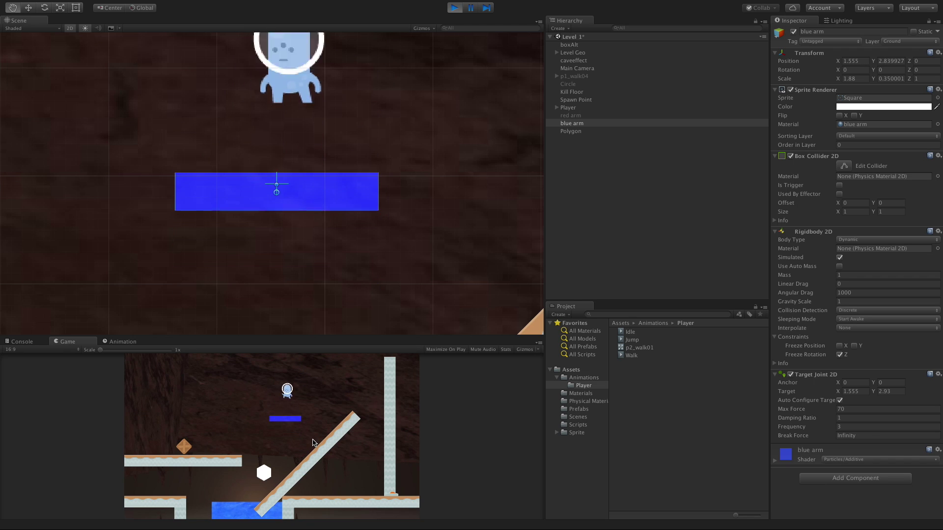
{"action": "key", "text": "space"}
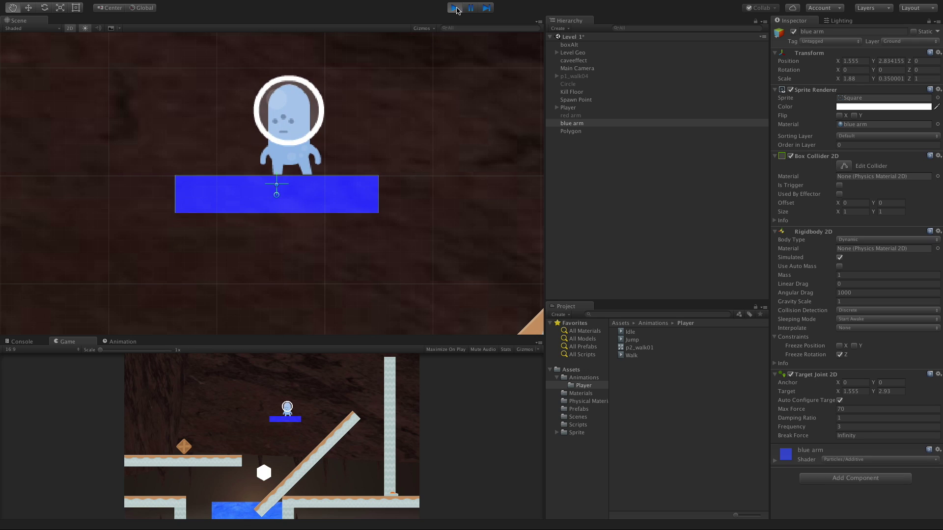
{"action": "left_click", "coordinate": [455, 8]}
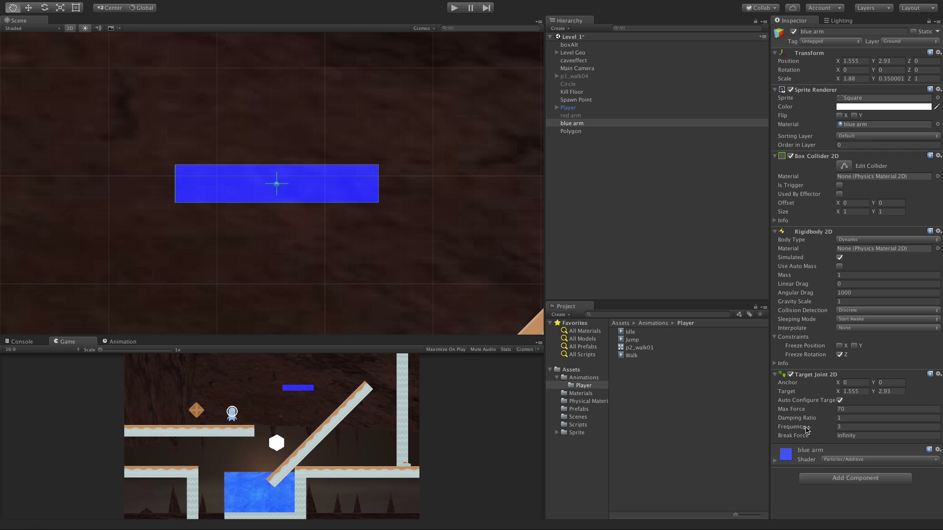
Set the joint's Damping Ratio to 0.1 and play-test the blue arm's oscillation under repeated player jumps.
{"action": "mouse_move", "coordinate": [798, 421]}
{"action": "left_click", "coordinate": [851, 421]}
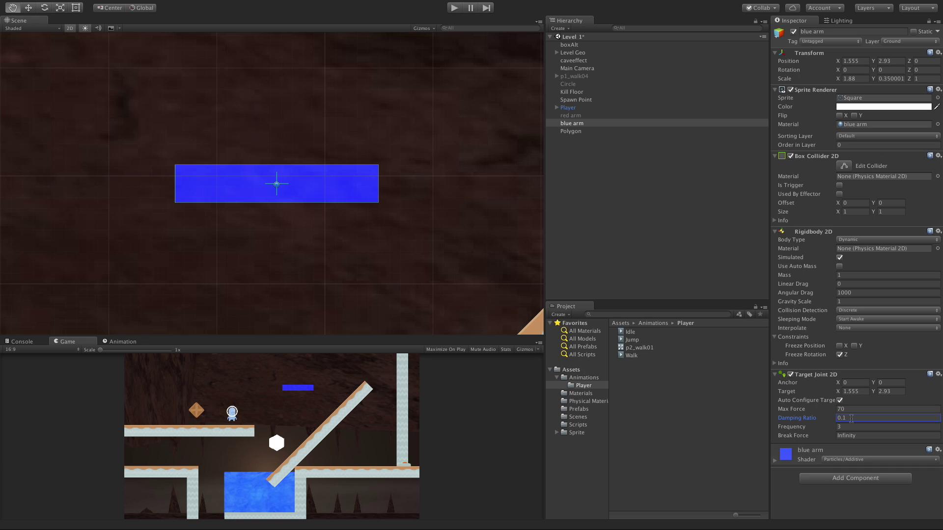
{"action": "left_click", "coordinate": [454, 8]}
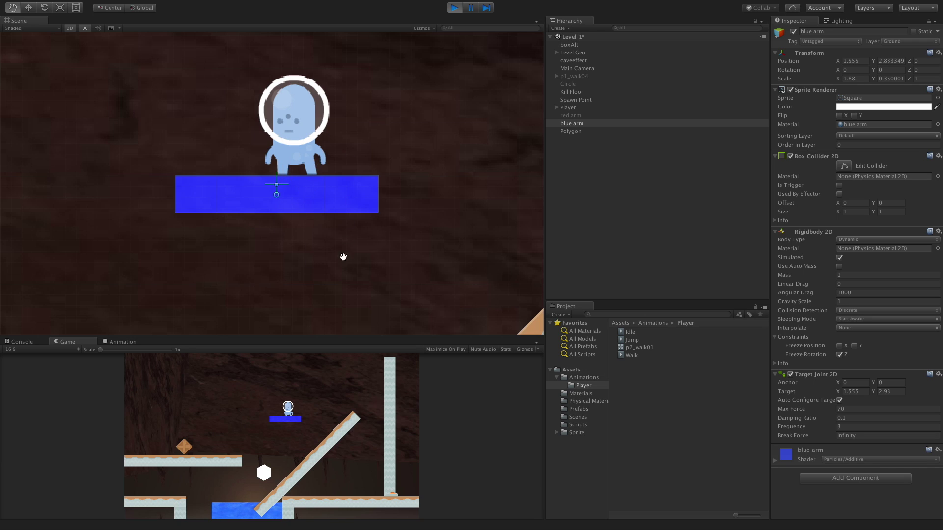
{"action": "left_click", "coordinate": [291, 443]}
{"action": "key", "text": "space"}
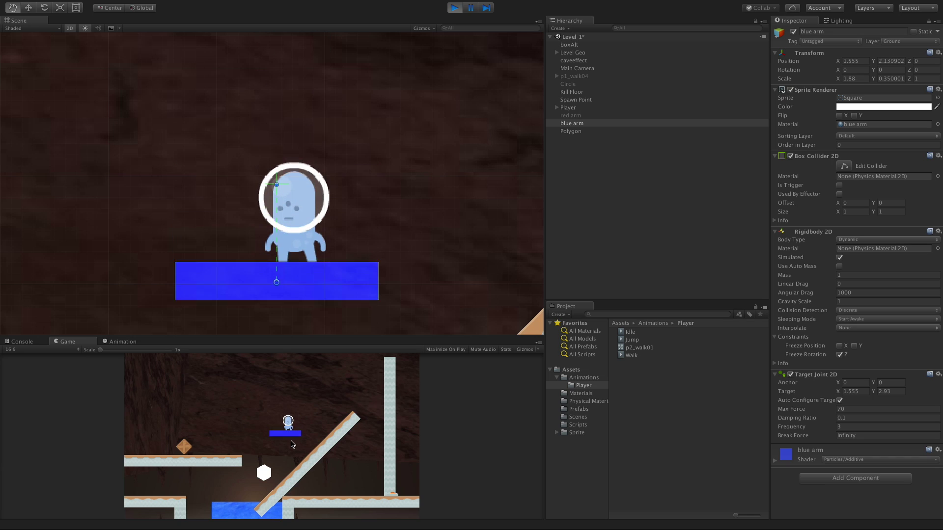
{"action": "key", "text": "space"}
{"action": "key", "text": "space"}
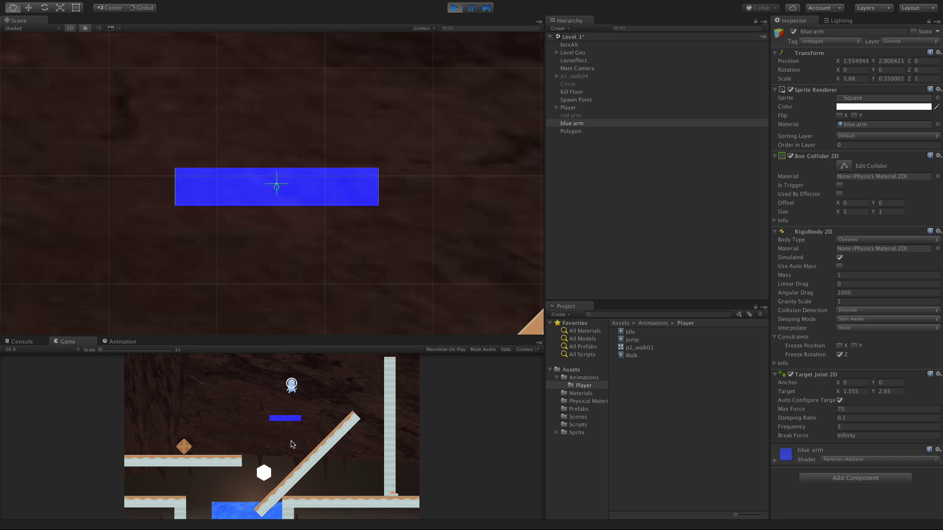
{"action": "key", "text": "space"}
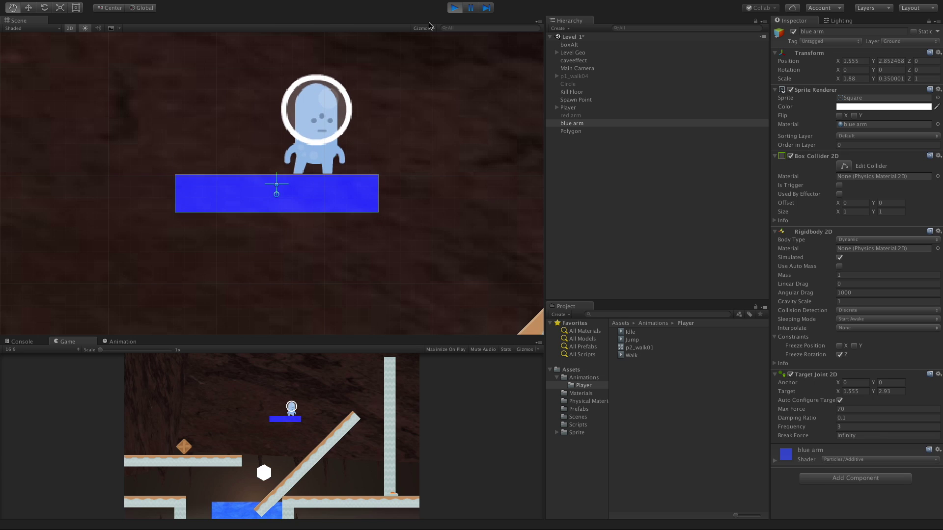
{"action": "key", "text": "ctrl+p"}
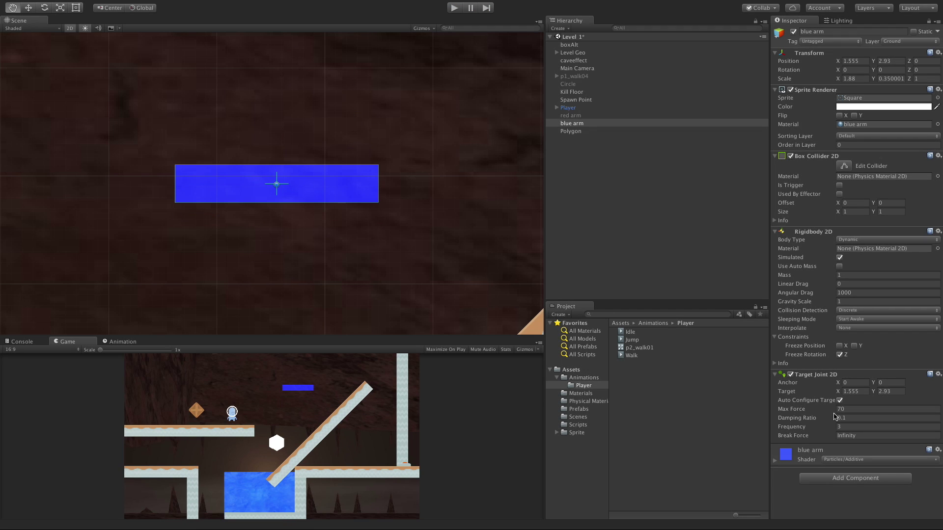
Set the joint's Break Force to 50 and play-test the player landing on the blue arm.
{"action": "left_click", "coordinate": [851, 435]}
{"action": "type", "text": "50"}
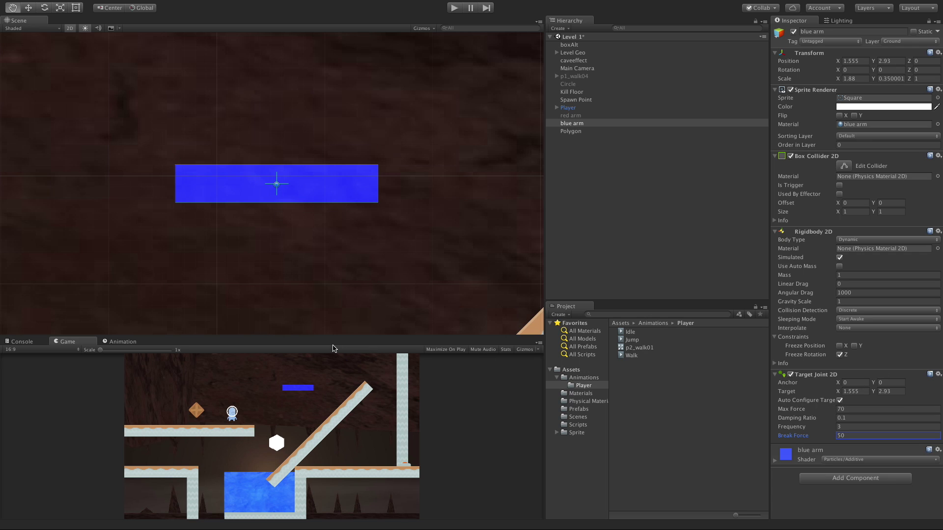
{"action": "left_click", "coordinate": [454, 8]}
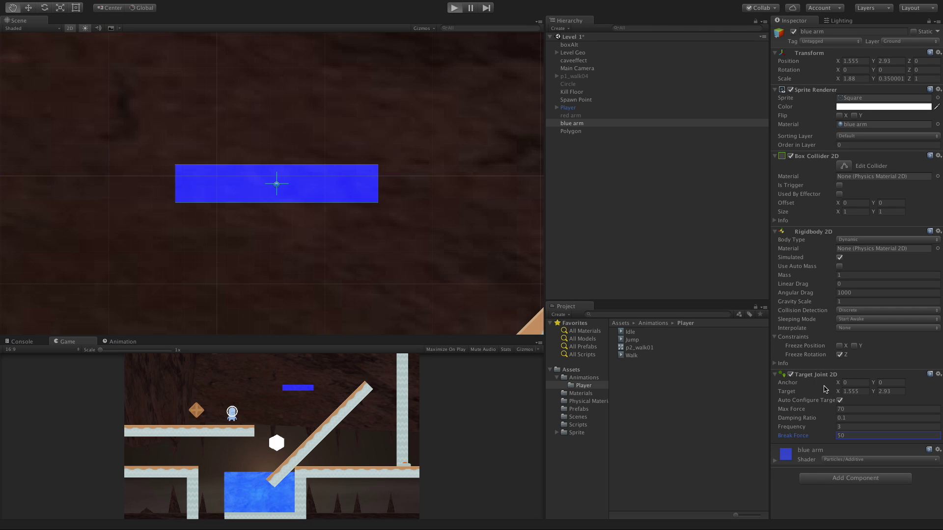
{"action": "left_click", "coordinate": [454, 8]}
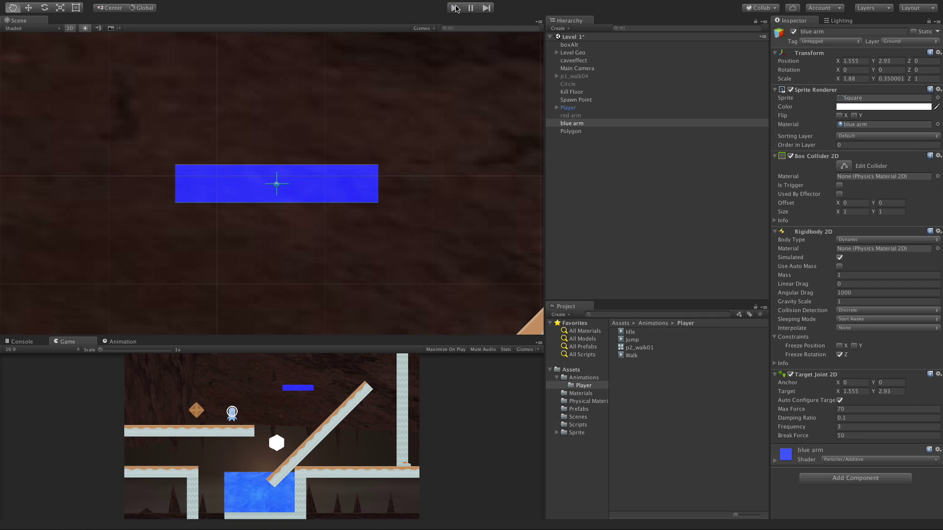